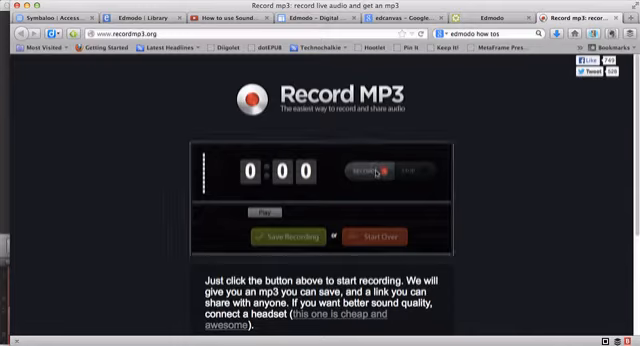
Record a voice clip and stop it at 0:09
{"action": "left_click", "coordinate": [377, 172]}
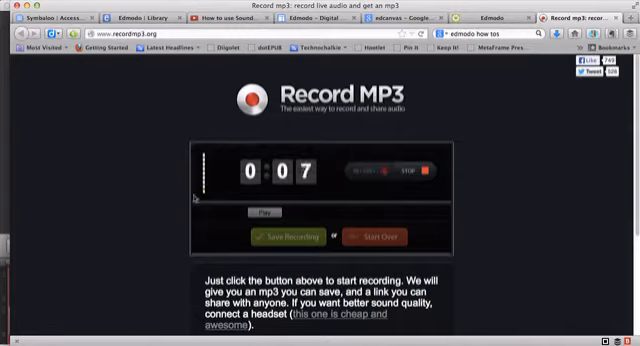
{"action": "left_click", "coordinate": [423, 175]}
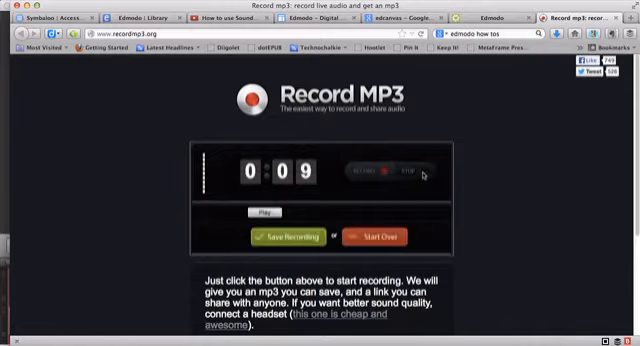
{"action": "left_click", "coordinate": [266, 213]}
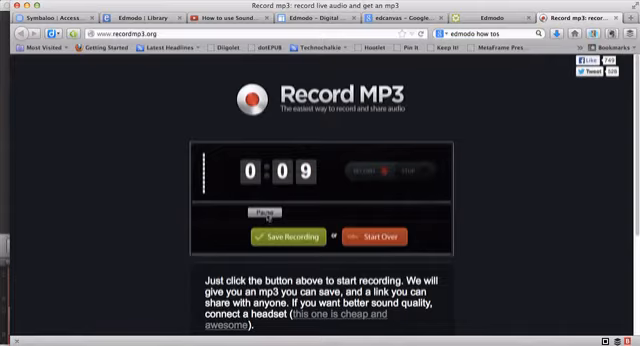
{"action": "left_click", "coordinate": [267, 215]}
{"action": "left_click", "coordinate": [266, 214]}
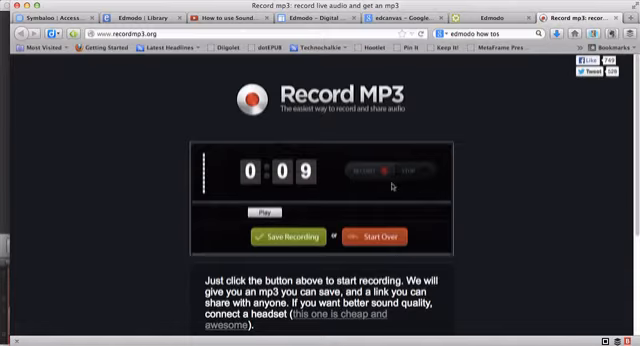
Save the recording to upload it, then copy the generated mp3 link
{"action": "left_click", "coordinate": [302, 237]}
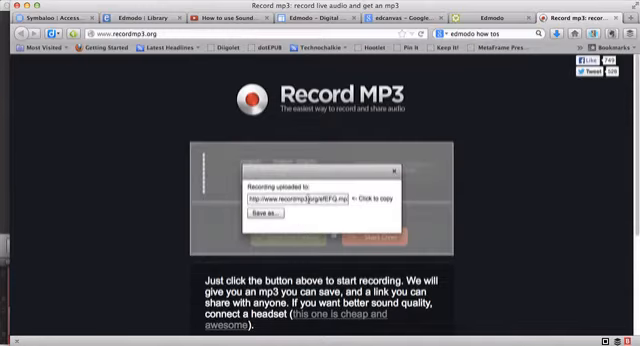
{"action": "left_click", "coordinate": [309, 199]}
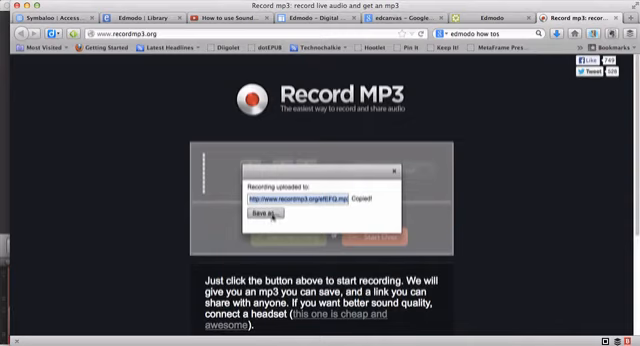
Start downloading recording.mp3, cancel the save-location prompt and close the upload notice
{"action": "left_click", "coordinate": [268, 215]}
{"action": "left_click", "coordinate": [268, 215]}
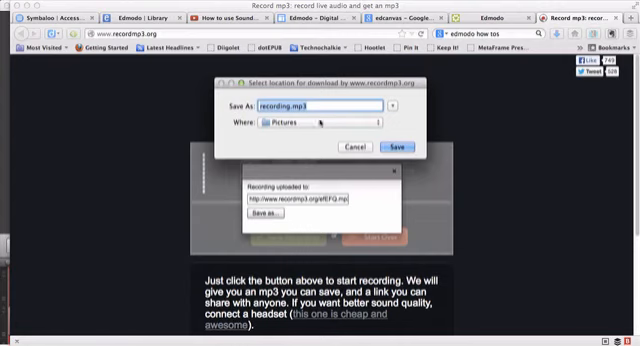
{"action": "left_click", "coordinate": [356, 148]}
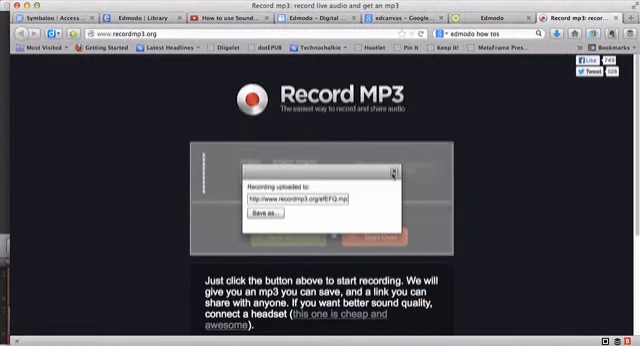
{"action": "left_click", "coordinate": [394, 172]}
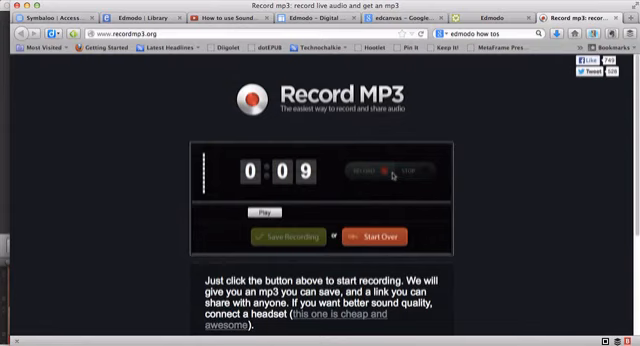